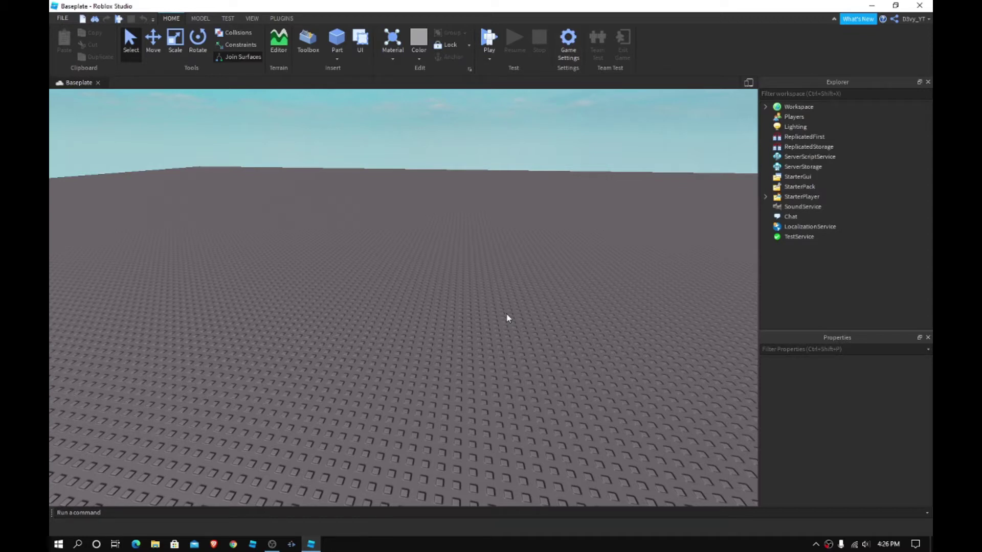
- Add a ScreenGui to StarterGui
mouse_move(803, 188)
click(807, 178)
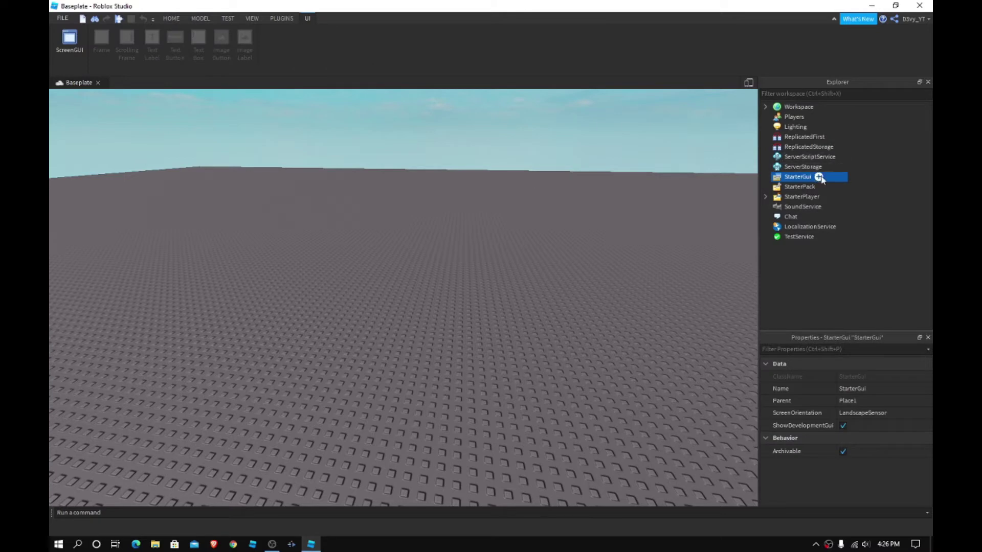
click(818, 176)
click(797, 221)
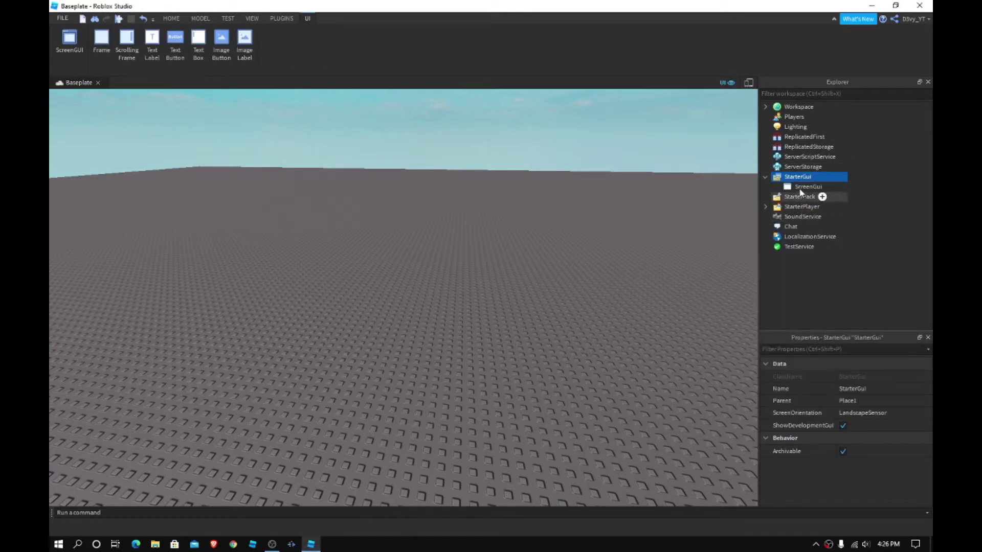
- Add a TextLabel to the ScreenGui, about 335 x 119 in size, placed about 177 from the left edge and 97 from the top
click(805, 187)
click(831, 187)
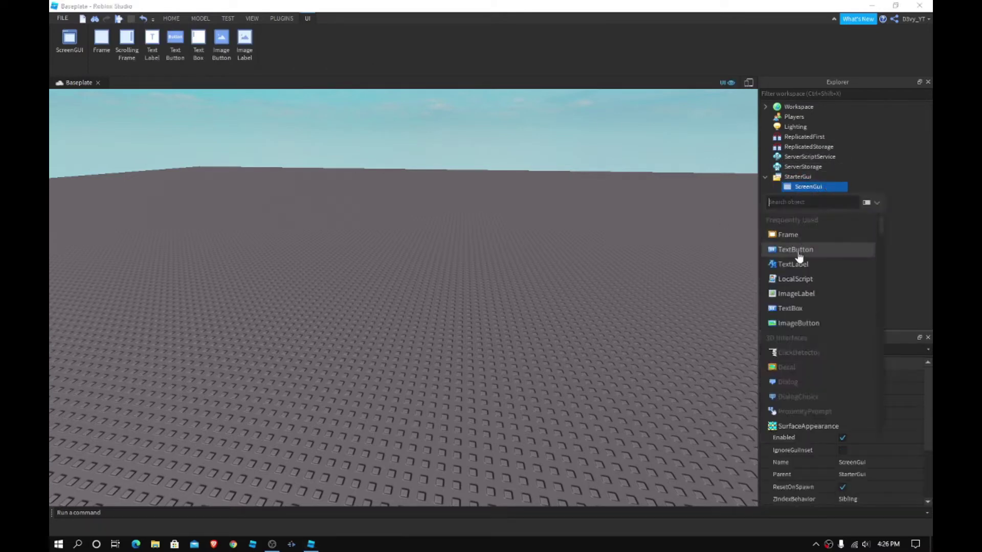
click(797, 264)
drag(148, 112, 233, 163)
drag(281, 198, 313, 204)
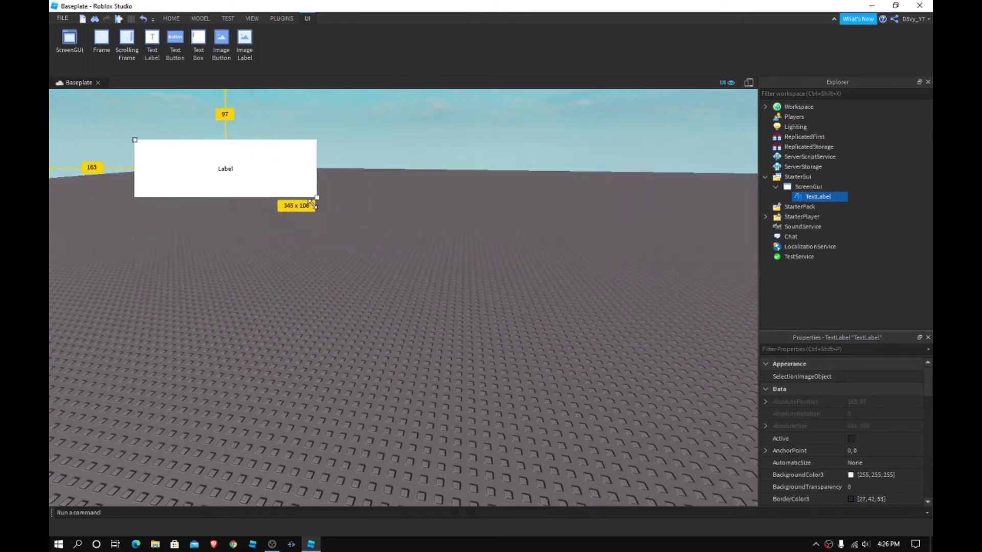
- Set the TextLabel's BackgroundColor3 to red (255, 0, 0)
scroll(863, 441, down, 1)
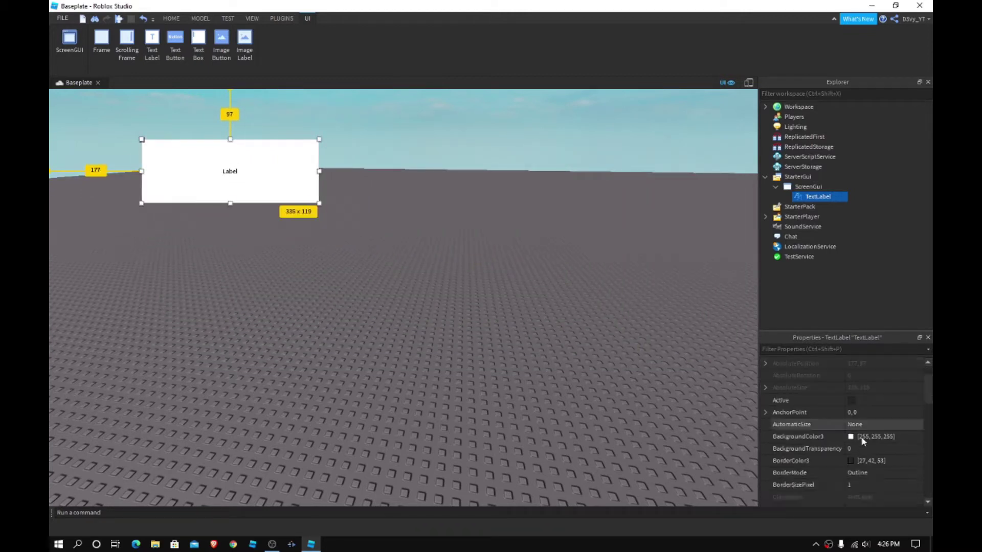
click(863, 441)
click(850, 437)
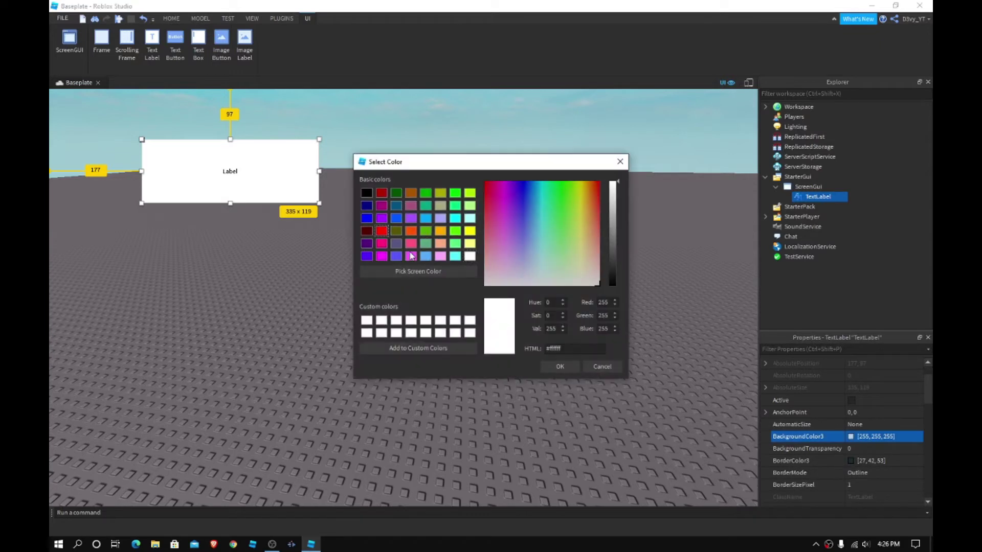
click(381, 230)
click(563, 368)
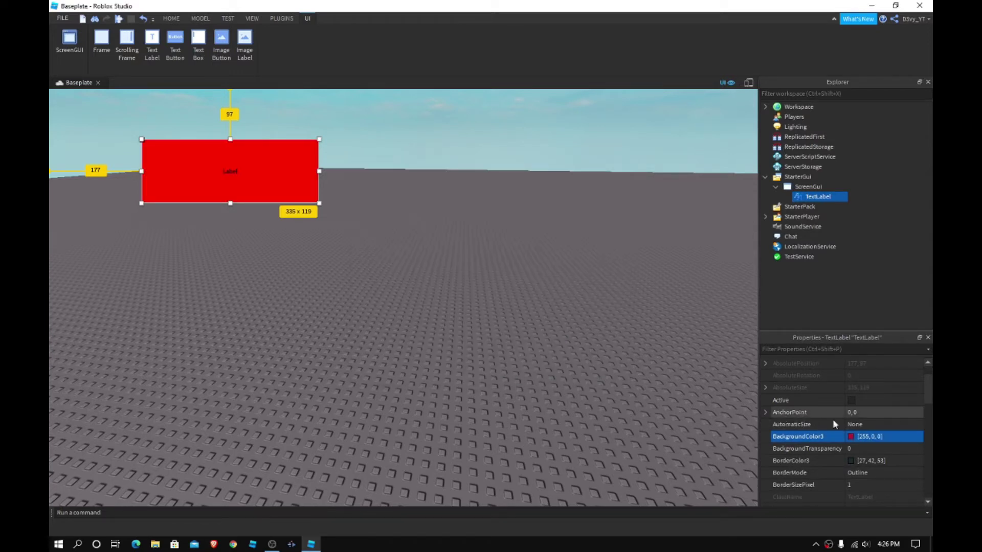
- Set the TextLabel's TextColor3 to white (255, 255, 255)
scroll(841, 422, down, 6)
scroll(857, 432, down, 3)
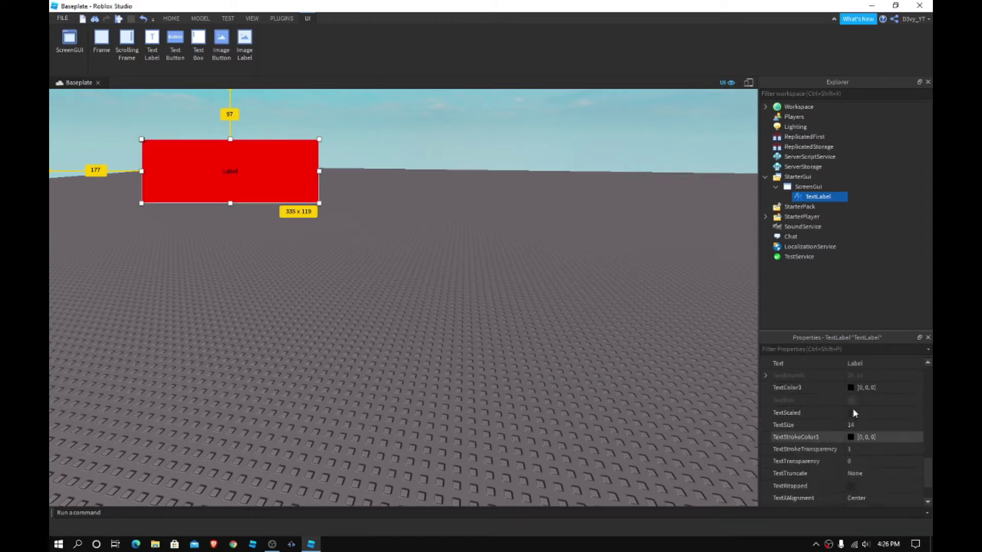
click(852, 386)
click(851, 388)
click(470, 333)
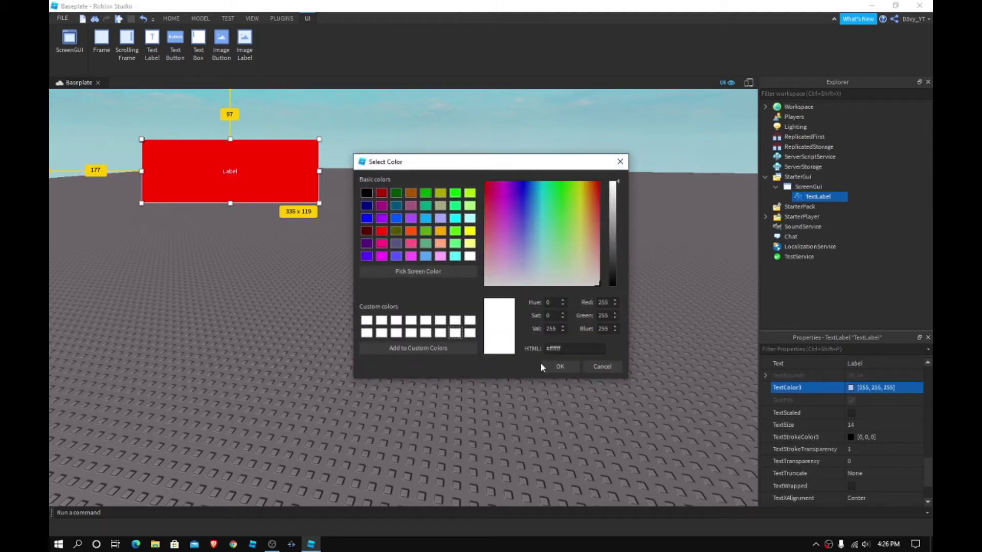
click(560, 366)
- Change the TextLabel's font to SourceSansBold
scroll(897, 418, up, 3)
click(913, 403)
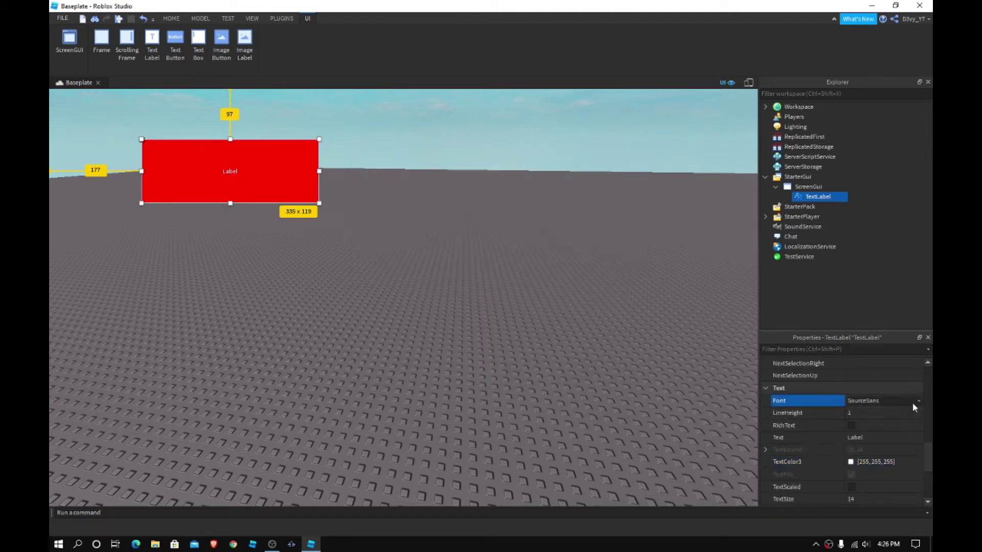
click(918, 401)
scroll(878, 459, down, 2)
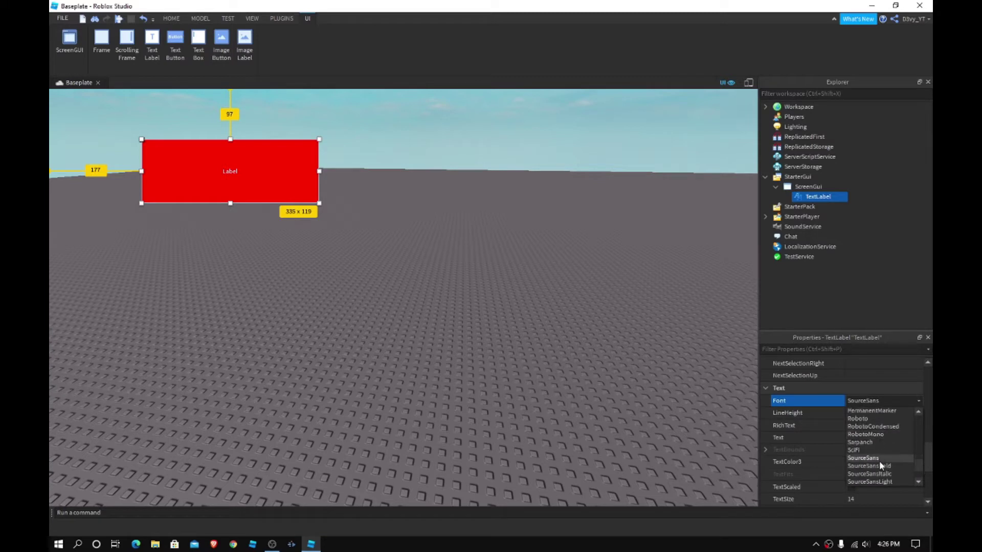
click(880, 470)
- Enable TextScaled for the TextLabel and set its text to "Subscribe"
scroll(884, 435, down, 1)
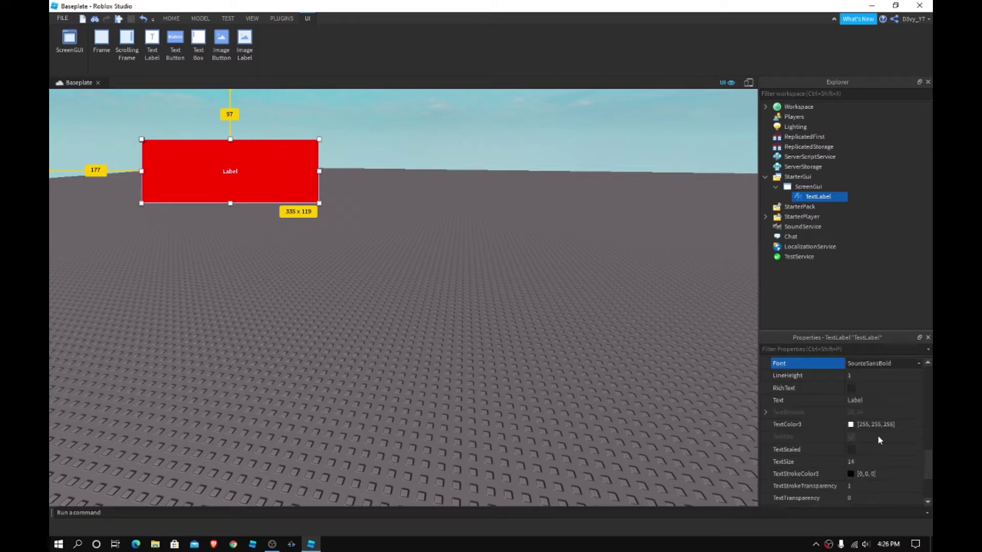
click(851, 450)
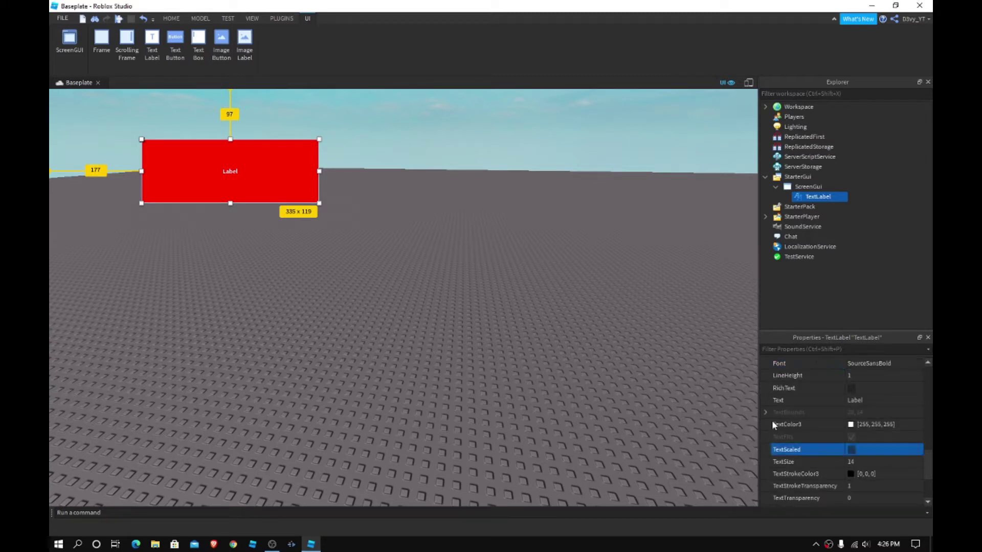
click(886, 400)
text(Sub)
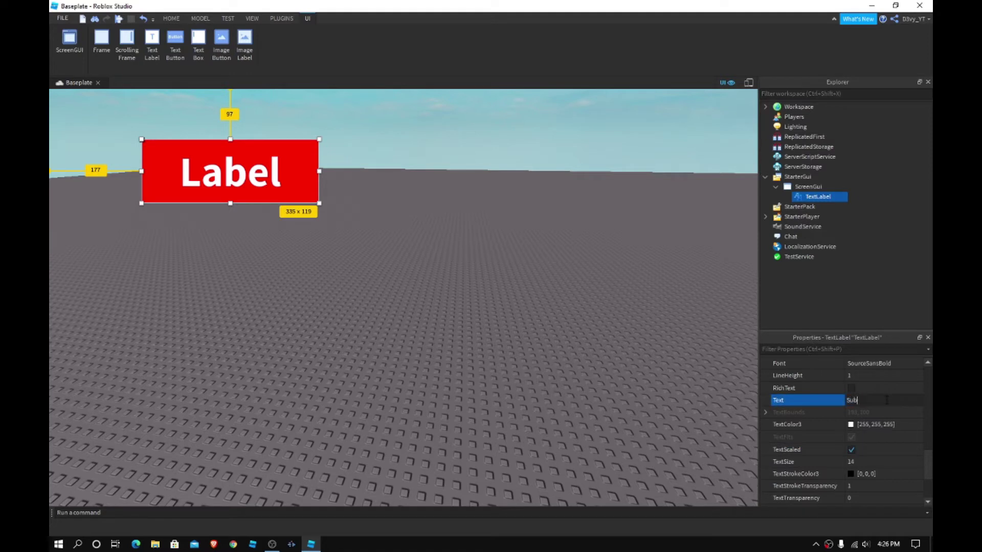
text(scribe)
key(Return)
click(453, 306)
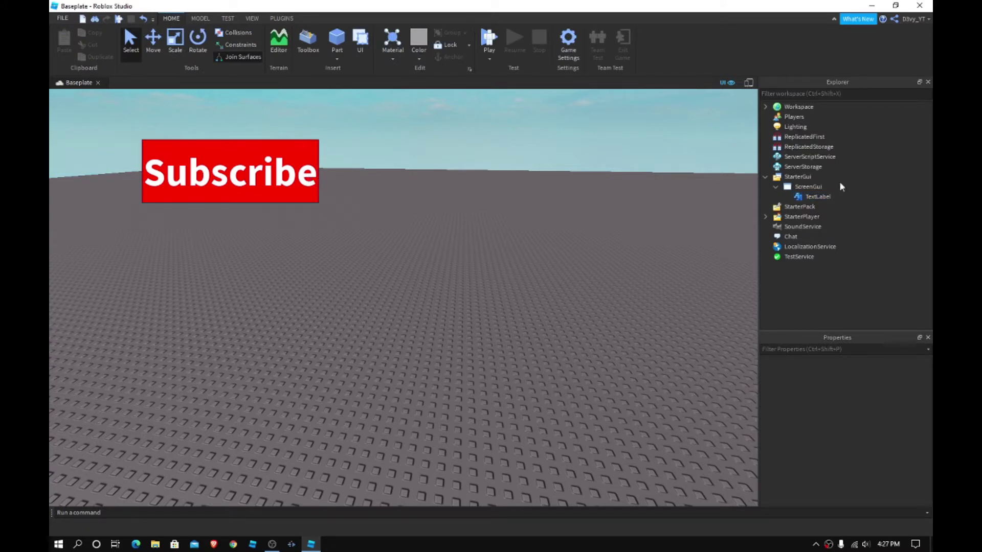
- Remove the TextLabel's border by setting BorderSizePixel to 0
click(829, 196)
scroll(873, 419, down, 2)
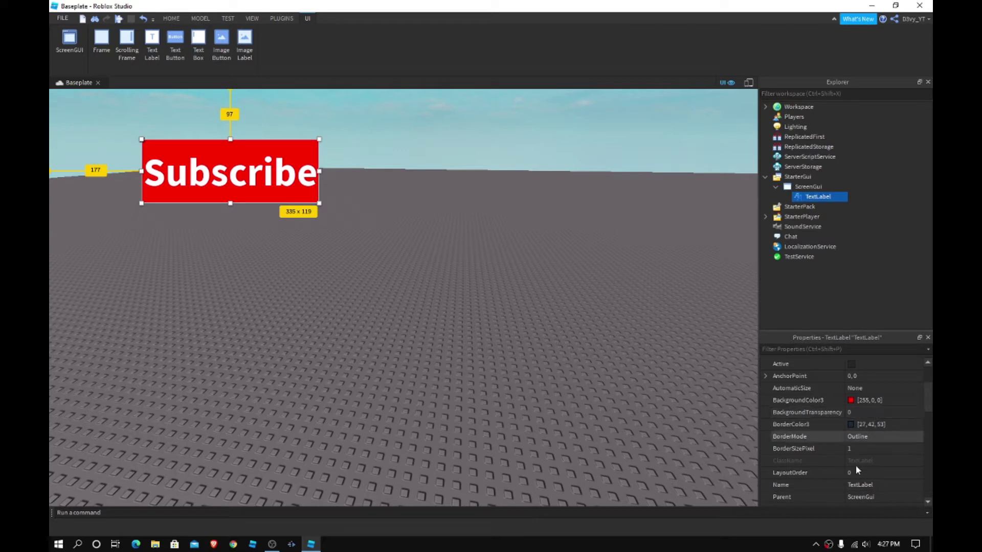
click(859, 449)
text(0)
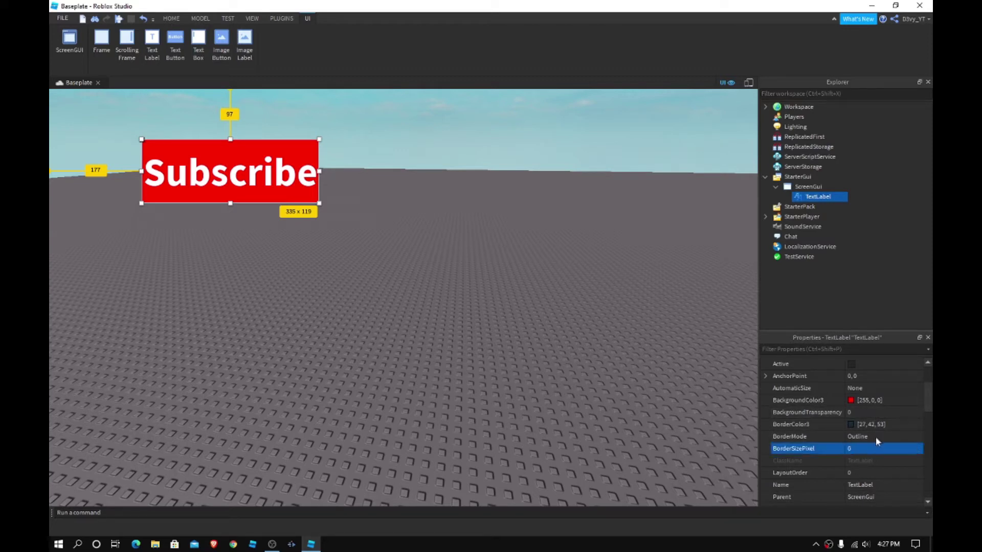
click(698, 415)
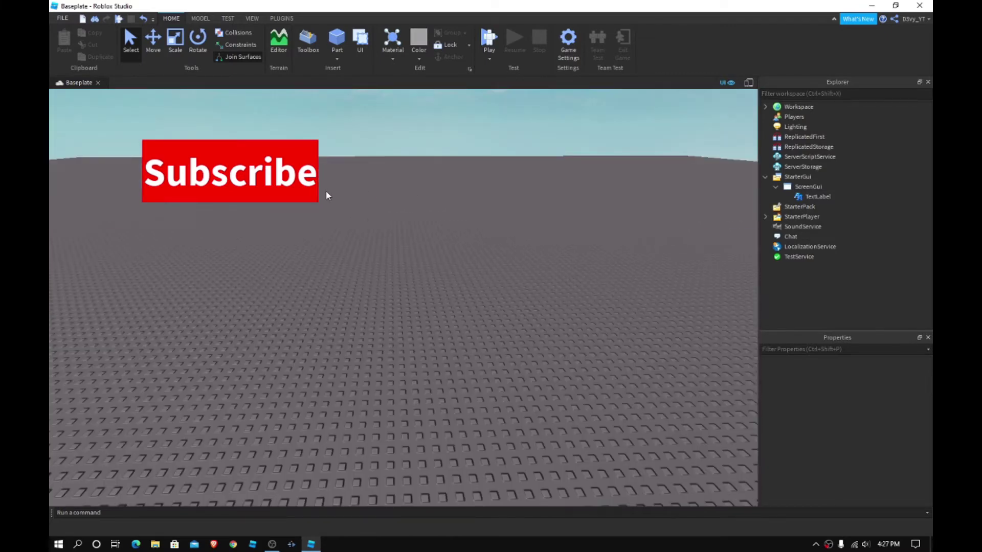
- Move the Subscribe label to the middle of the viewport
click(302, 184)
drag(299, 183, 451, 308)
click(548, 281)
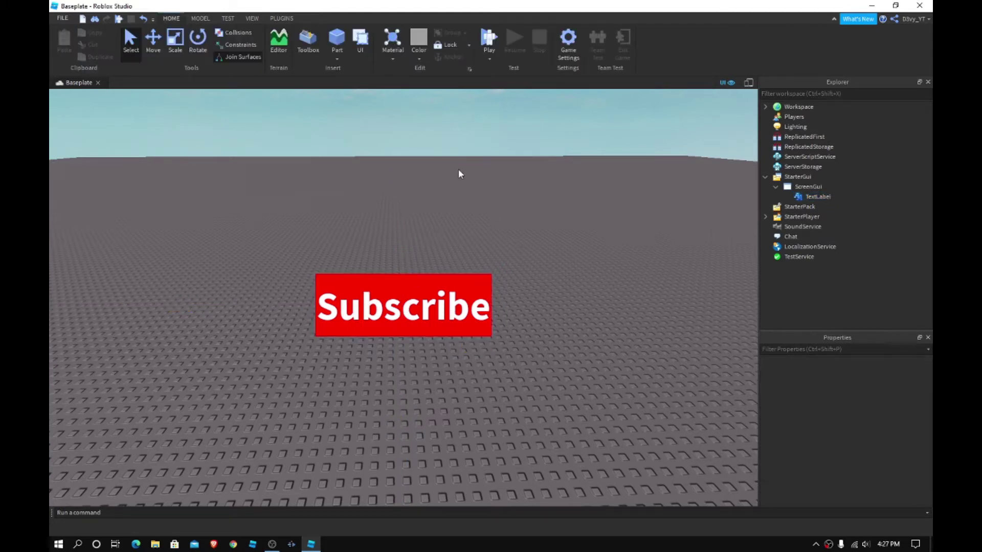
- Open the uiDesign Lite plugin
click(281, 18)
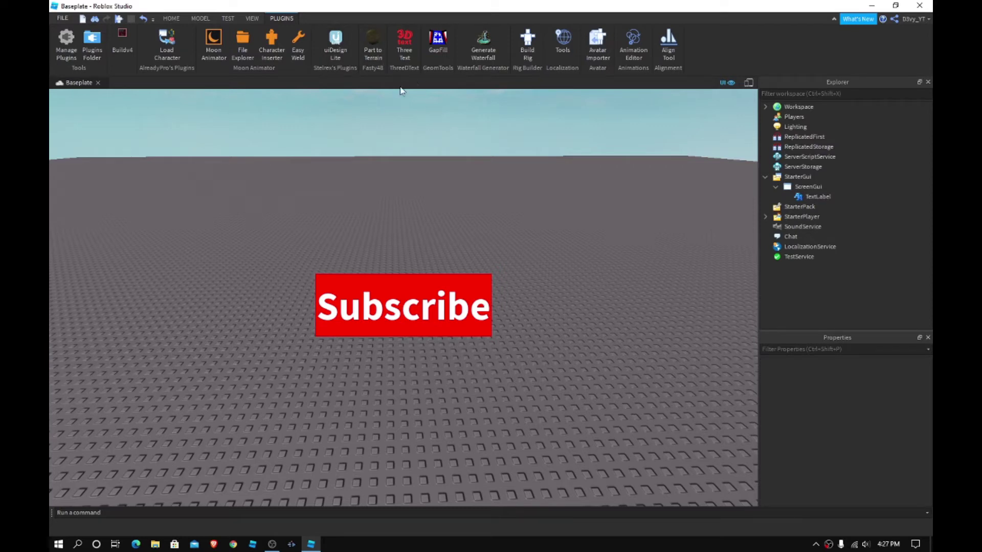
click(347, 43)
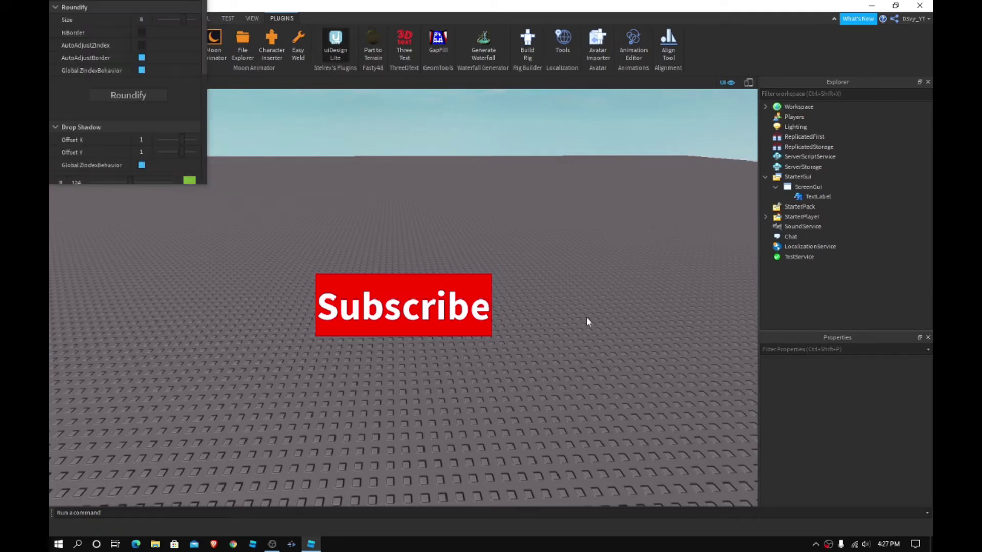
- Try rounding the Subscribe label's corners with Roundify at size 8, and undo it
click(817, 196)
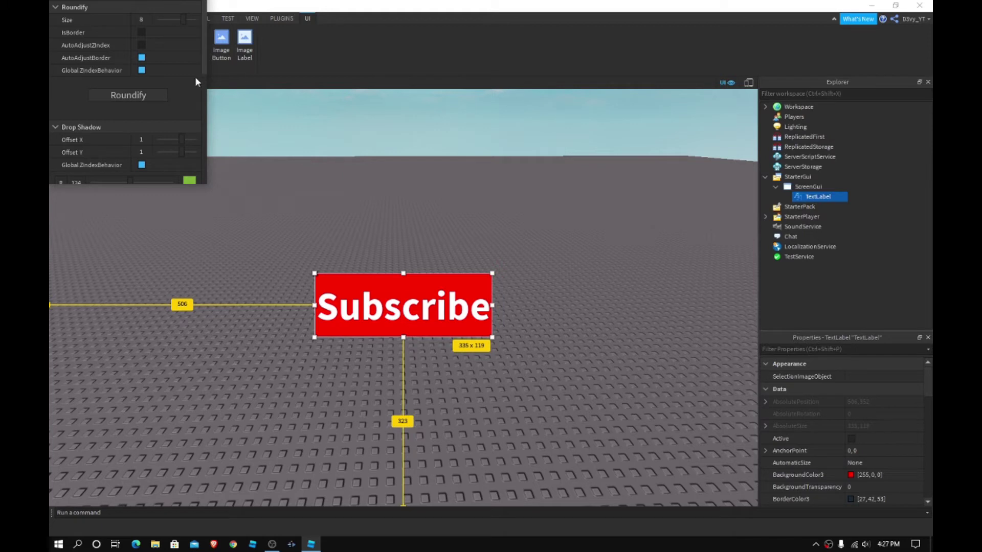
click(128, 95)
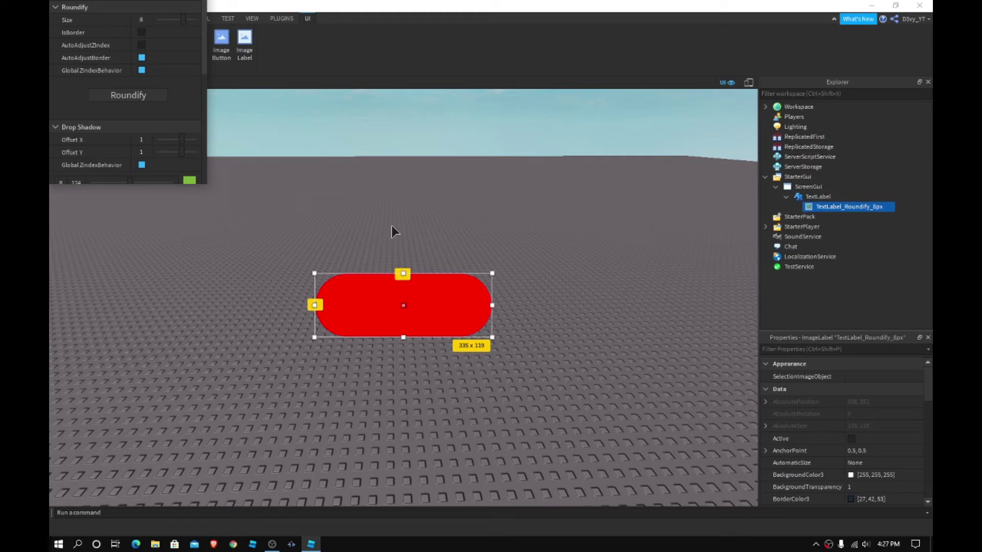
key(ctrl+z)
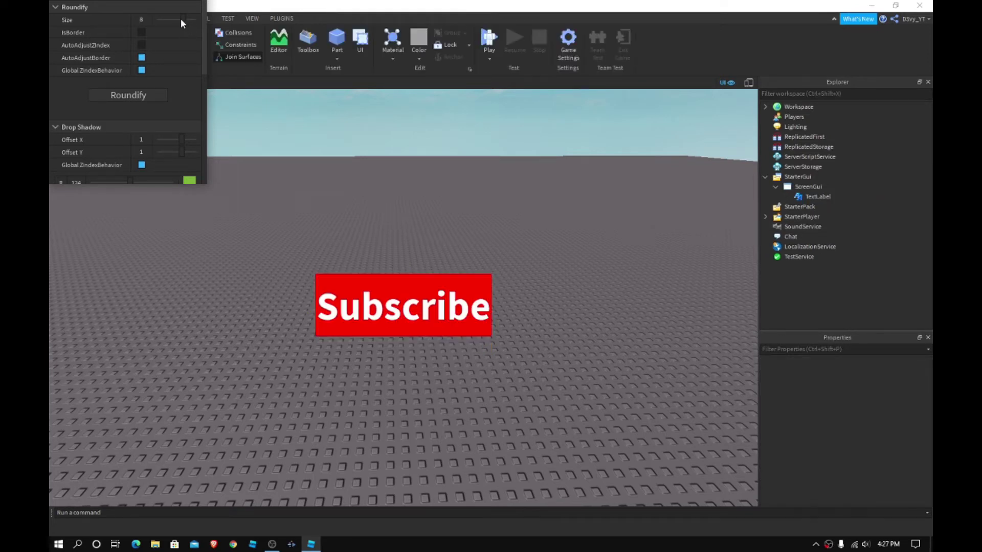
- Try rounding the Subscribe label's corners with Roundify at size 4, and undo it
drag(171, 19, 167, 18)
click(139, 96)
drag(171, 19, 196, 19)
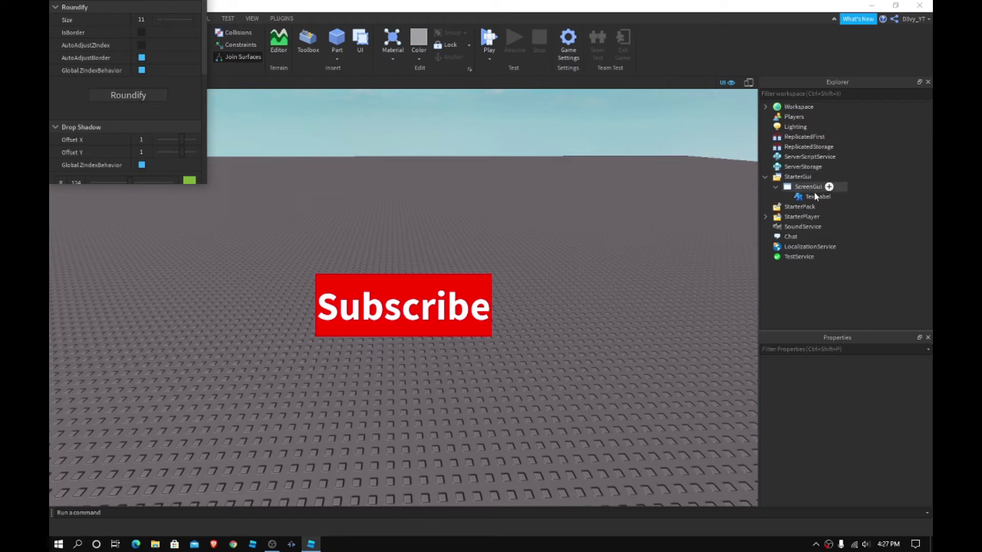
click(818, 197)
drag(190, 24, 165, 20)
click(152, 92)
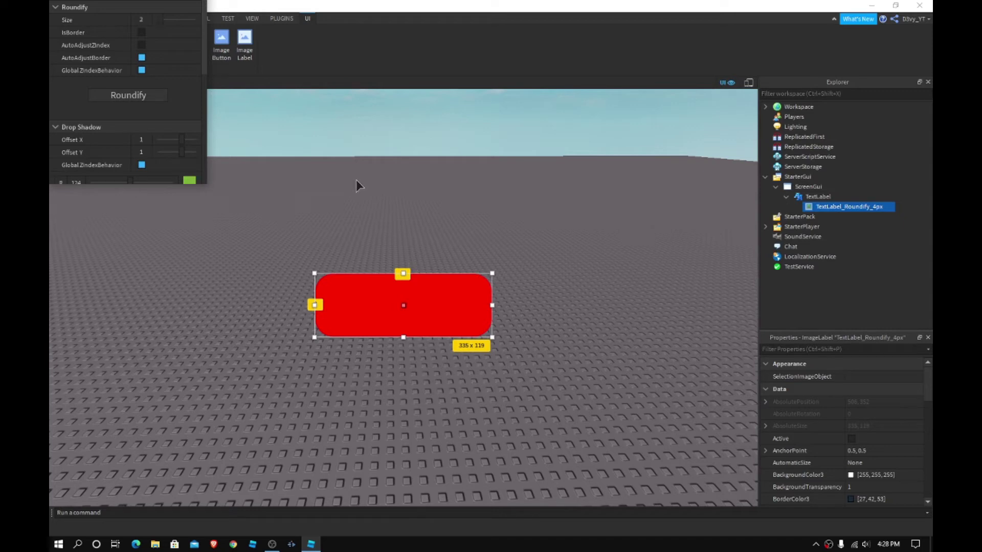
key(ctrl+z)
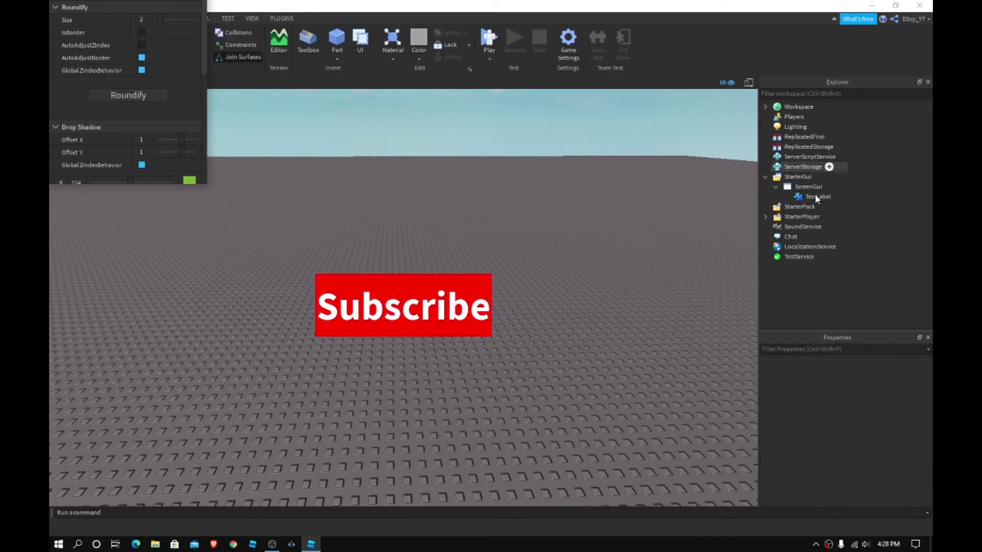
- Round the Subscribe label's corners with Roundify at size 2 and close the uiDesign Lite window
click(404, 307)
click(142, 96)
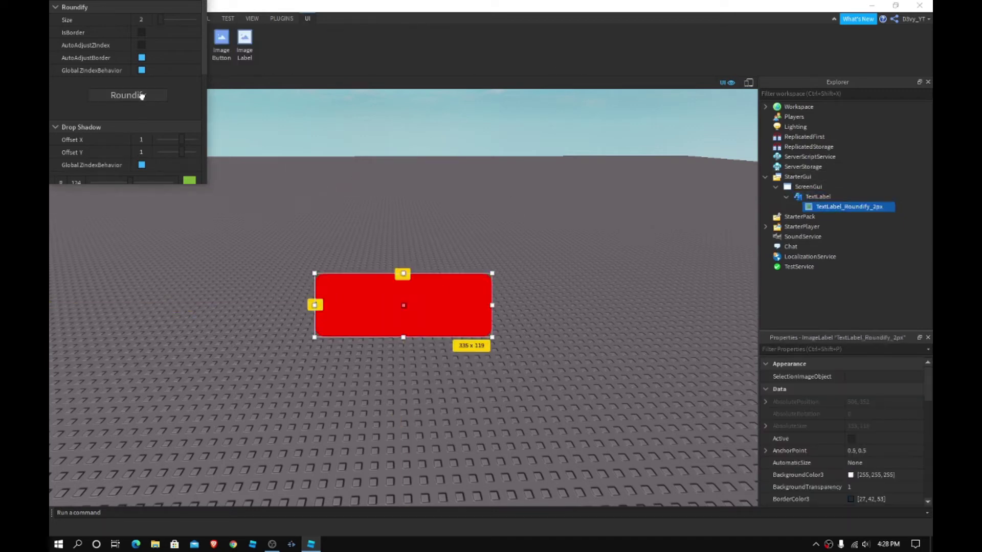
click(285, 19)
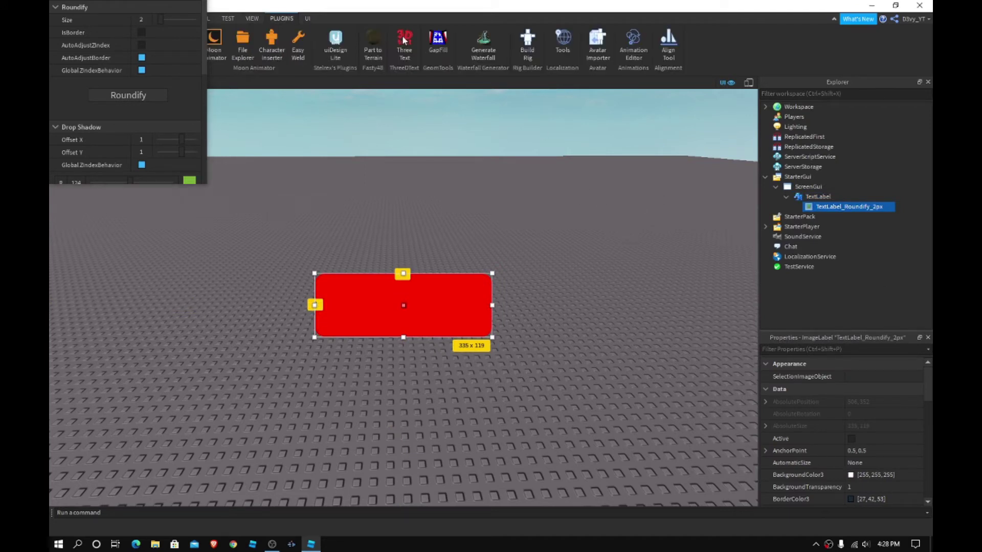
click(335, 39)
click(408, 167)
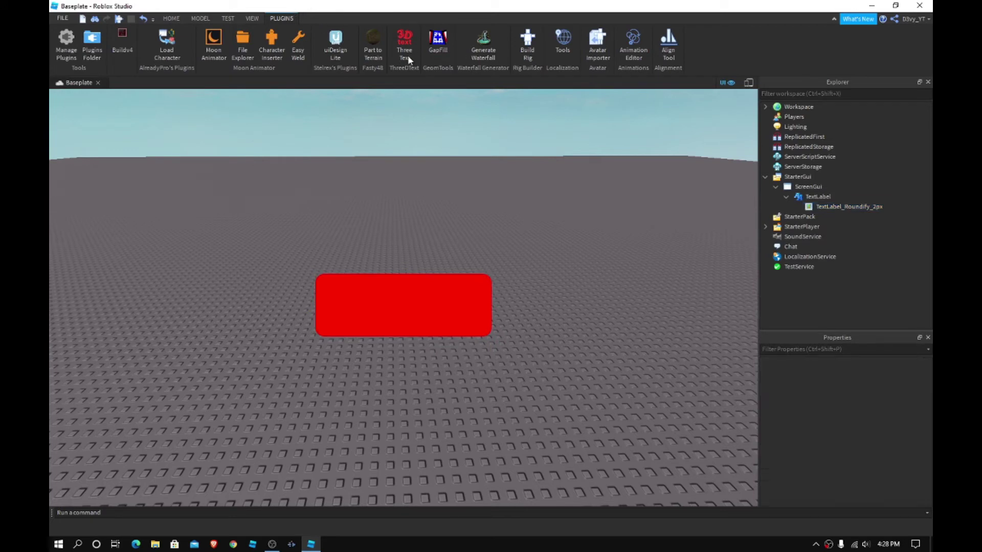
click(836, 206)
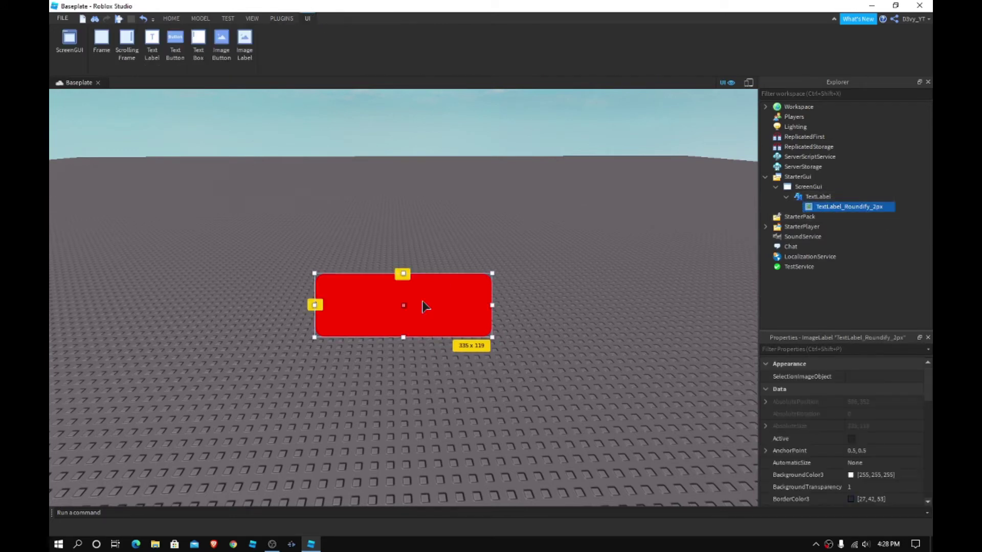
click(594, 281)
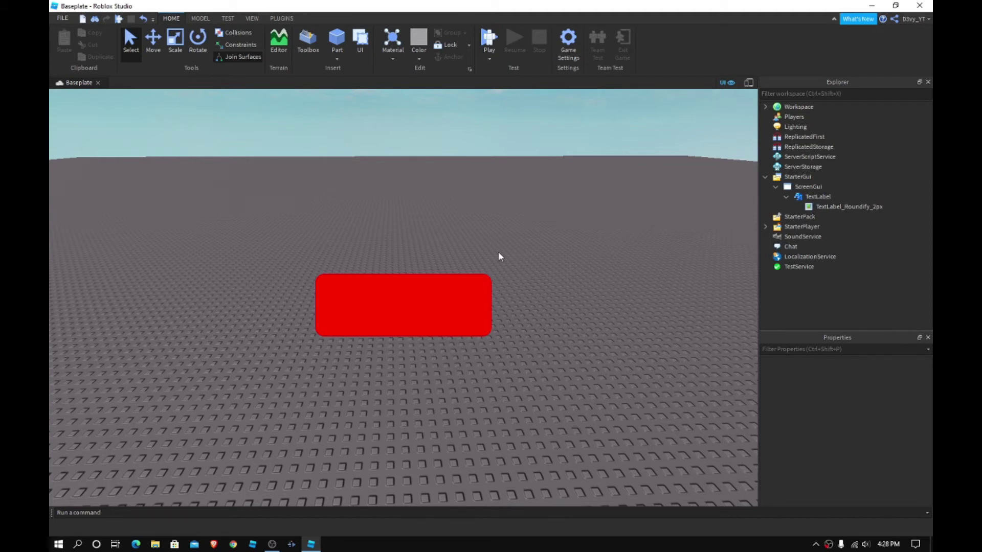
click(823, 205)
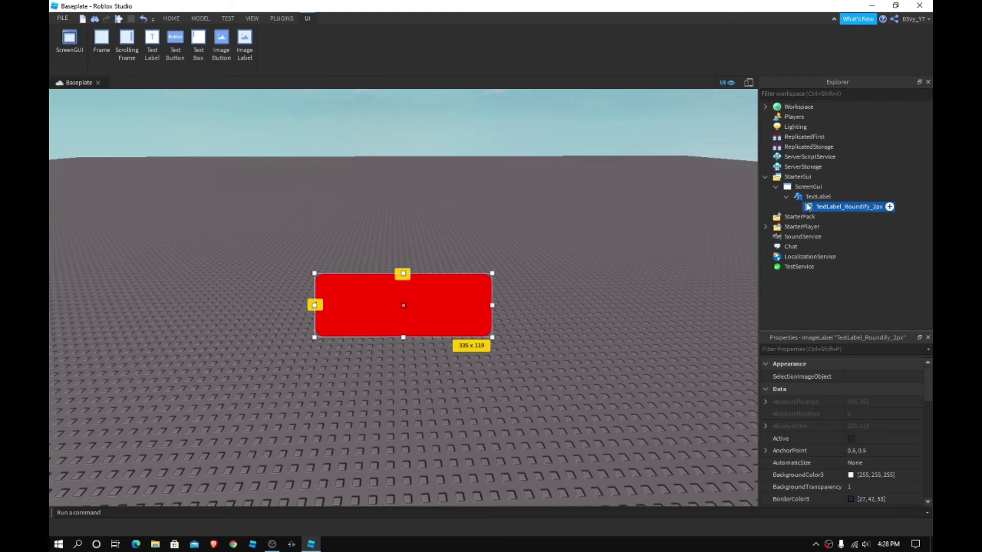
- Set the parent TextLabel's ZIndex to 3 to bring its text in front of the rounded background
click(813, 196)
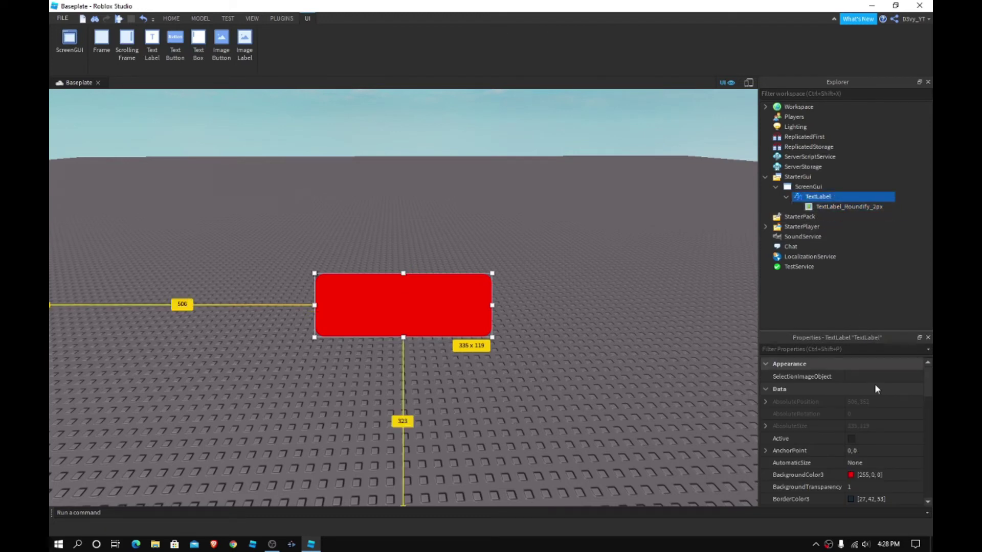
scroll(875, 389, down, 2)
scroll(877, 402, down, 3)
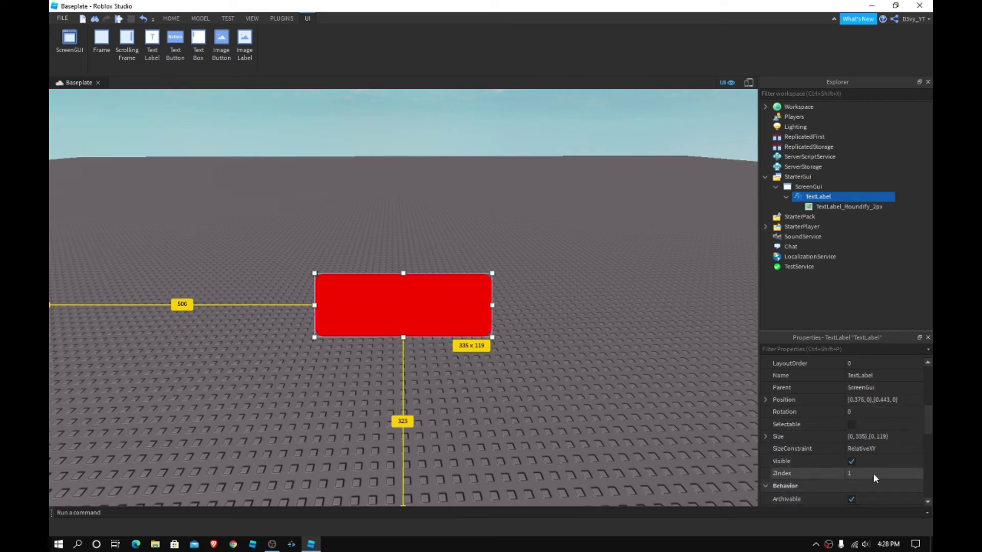
click(876, 473)
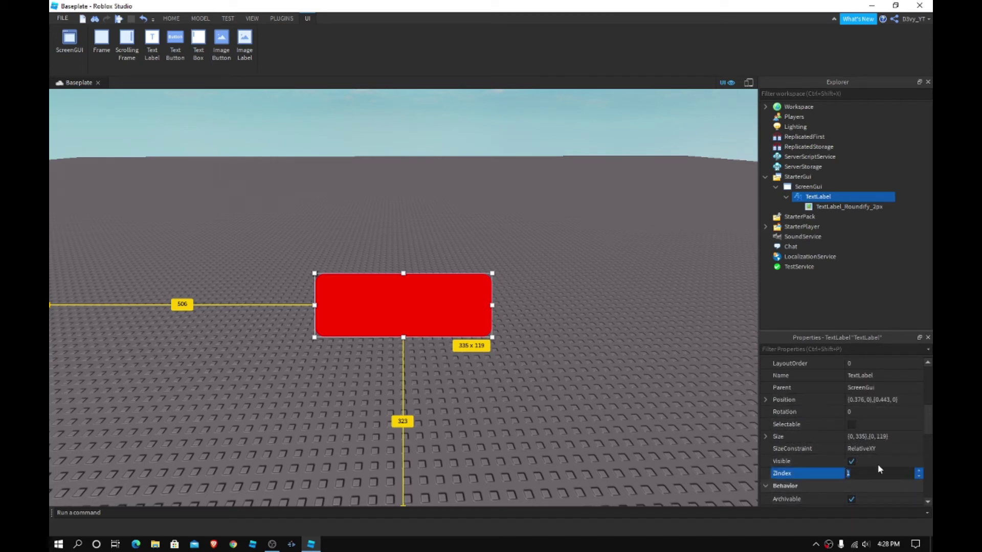
text(3)
key(Return)
click(513, 296)
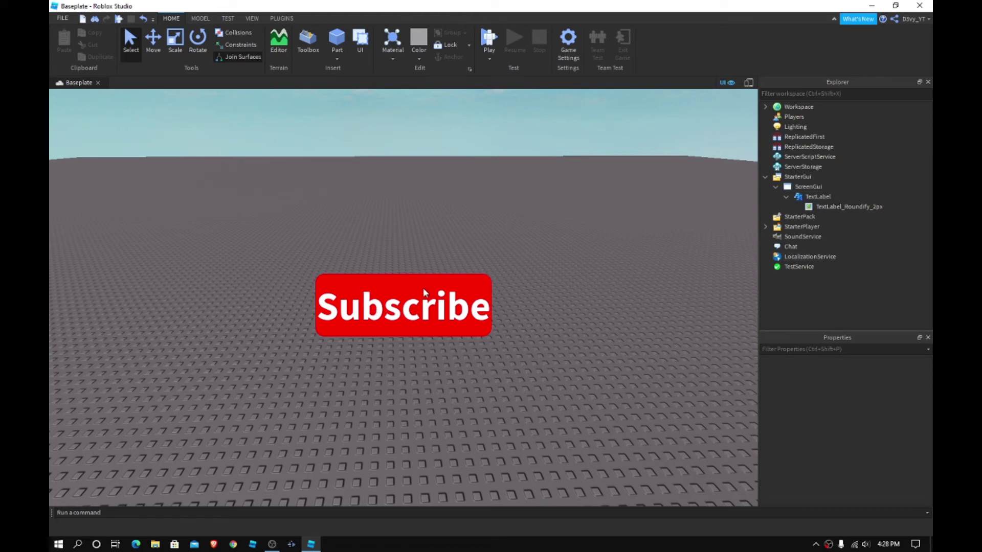
drag(241, 260, 523, 228)
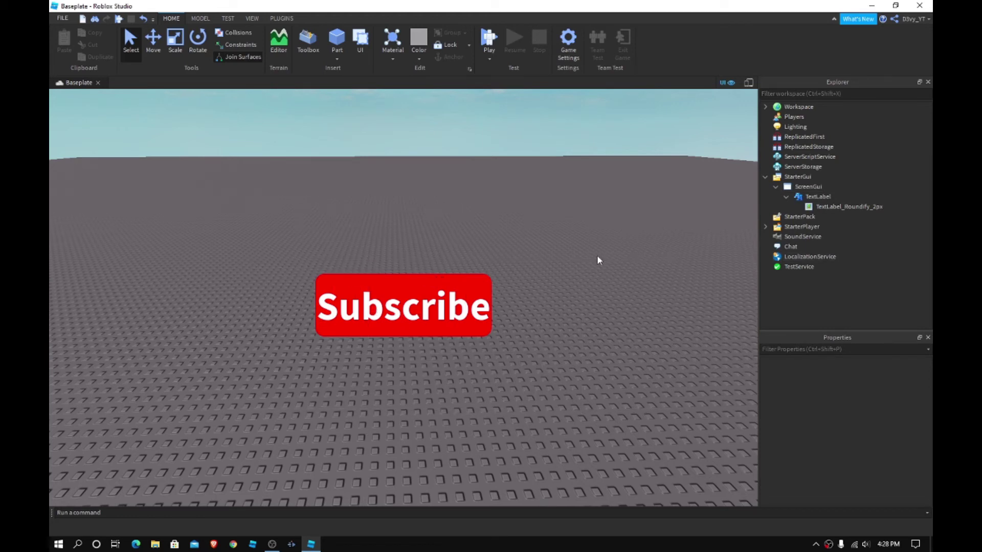